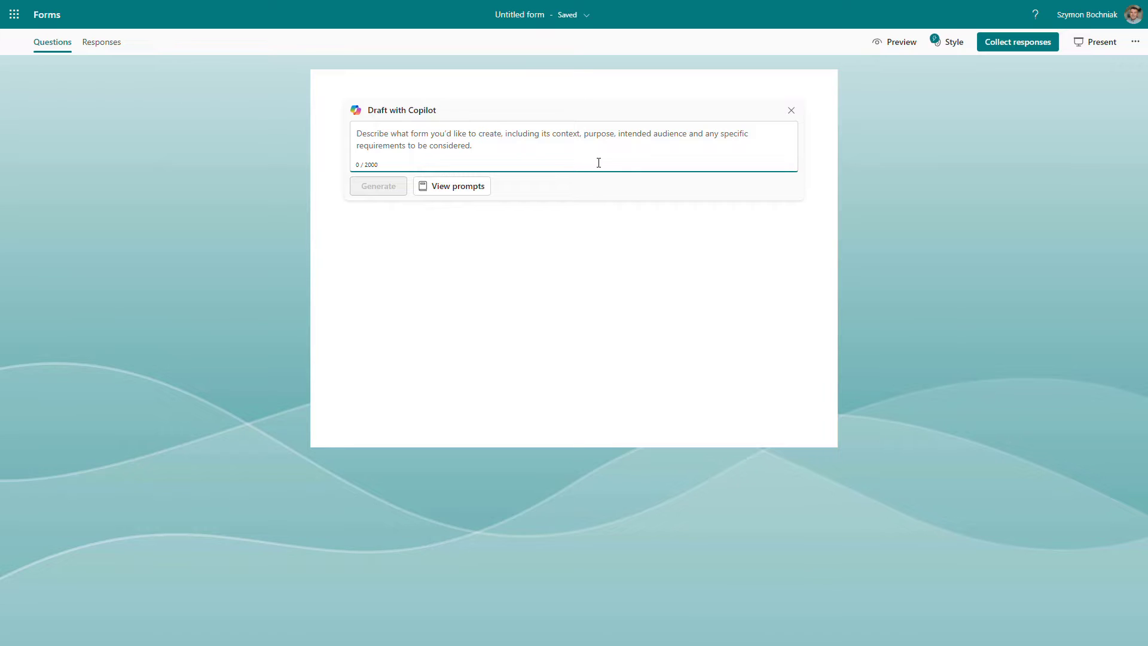
- Close the Copilot draft panel and add a Text question as the form's first question
left_click(792, 114)
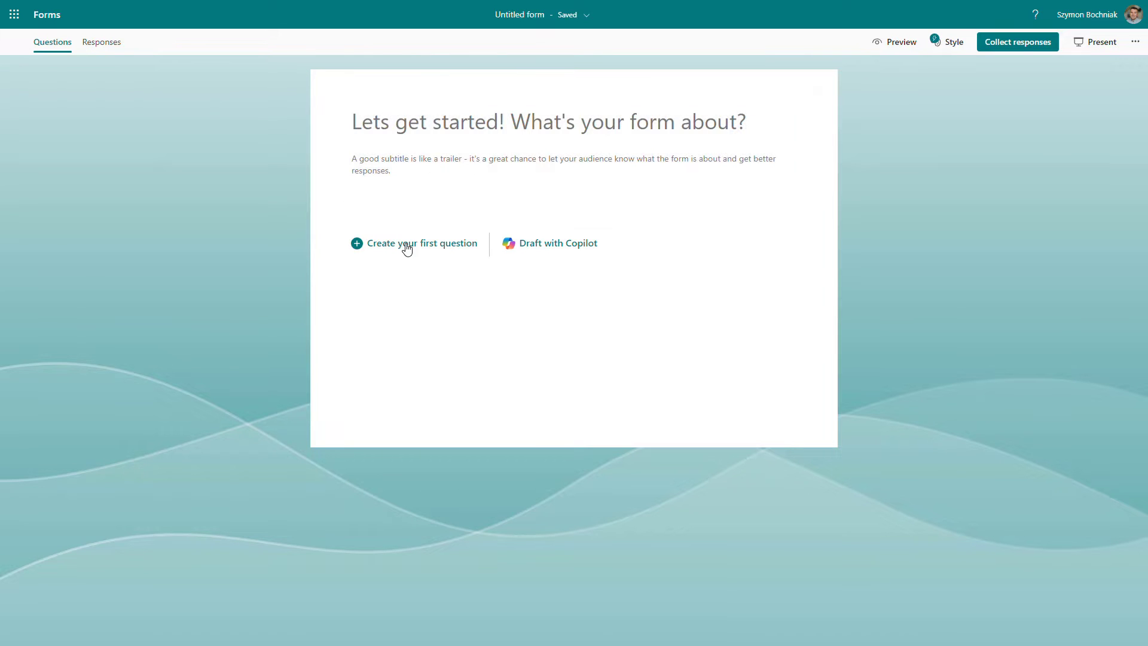
left_click(402, 246)
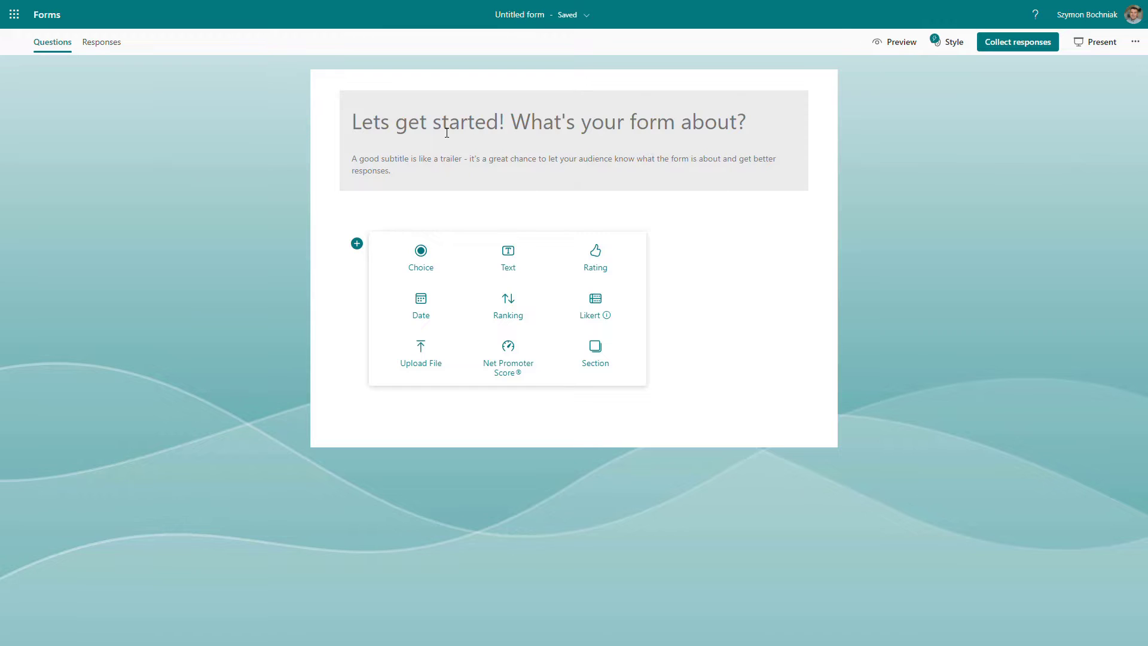
left_click(379, 122)
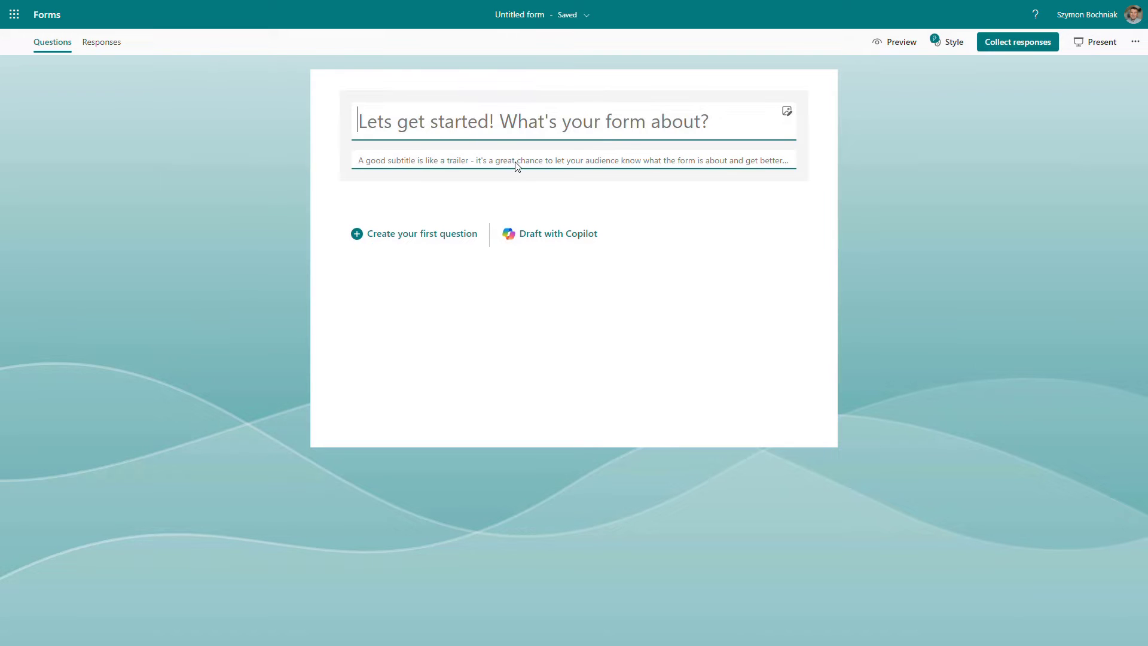
left_click(431, 236)
left_click(519, 262)
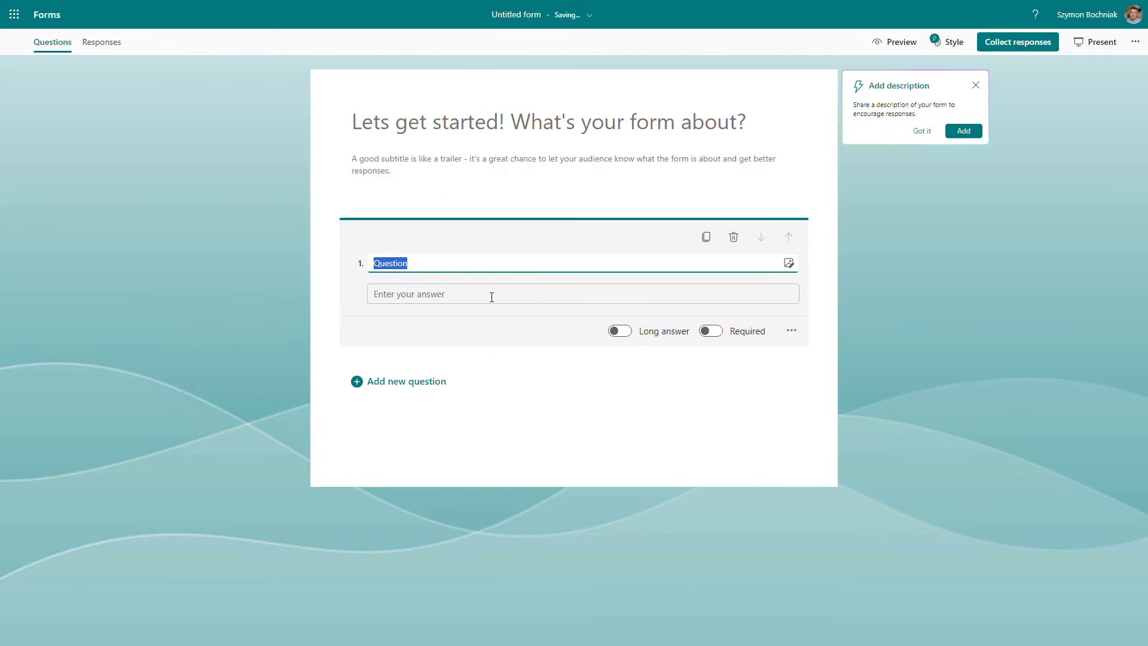
- Add a Date question and then a Choice question below it
left_click(417, 386)
left_click(433, 453)
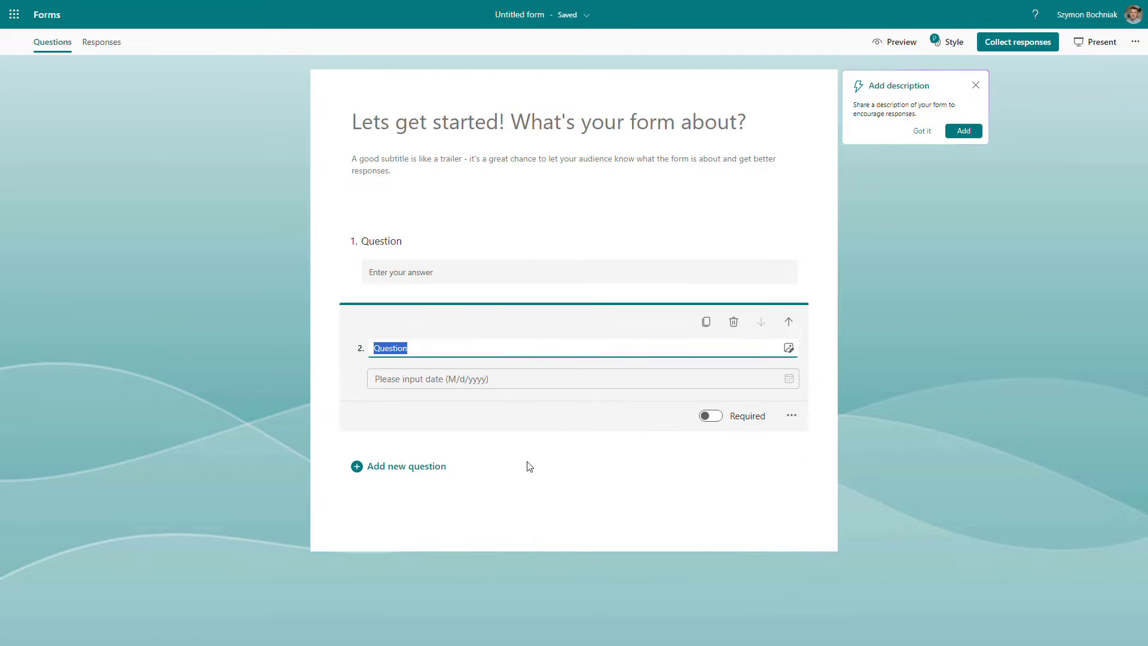
left_click(412, 467)
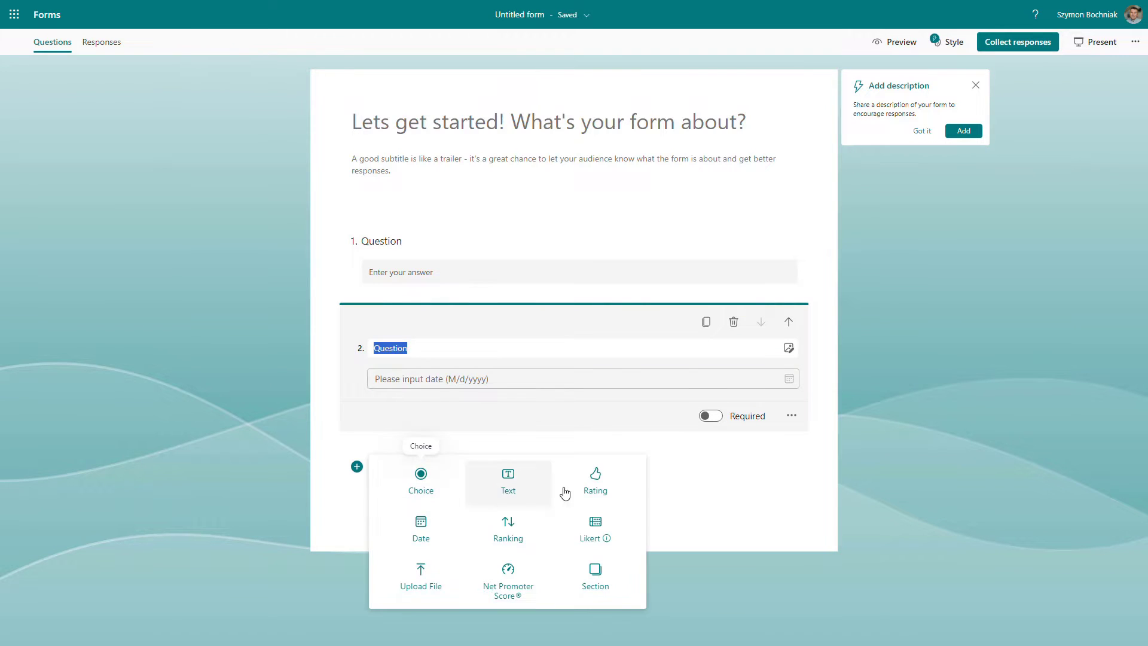
left_click(531, 532)
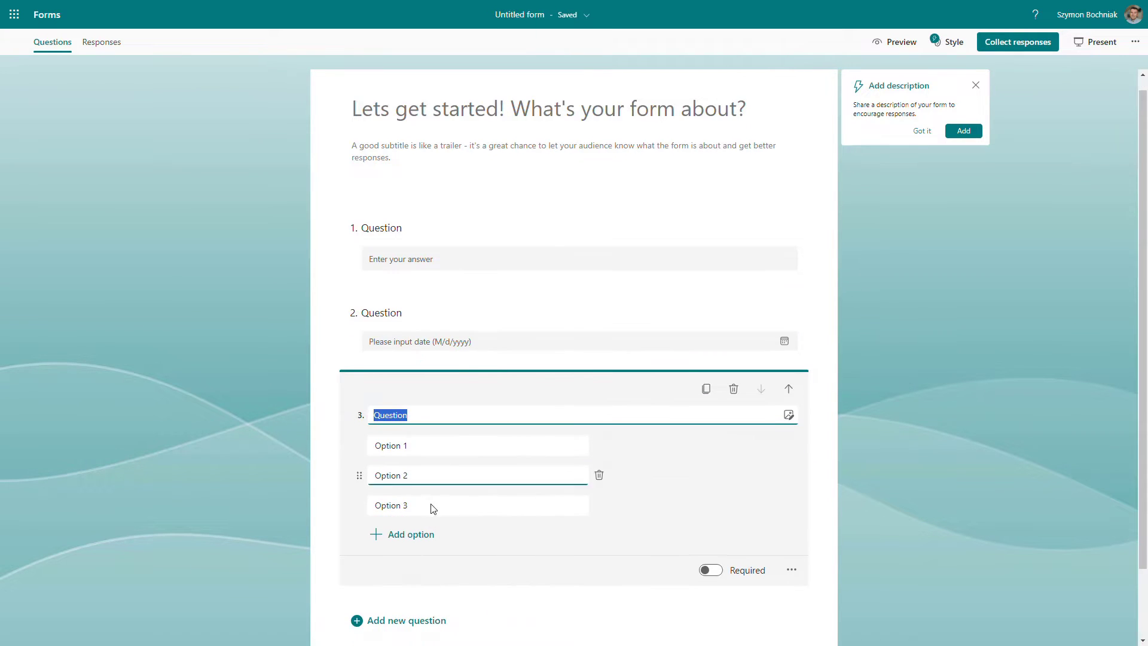
scroll(450, 497, "down", 2)
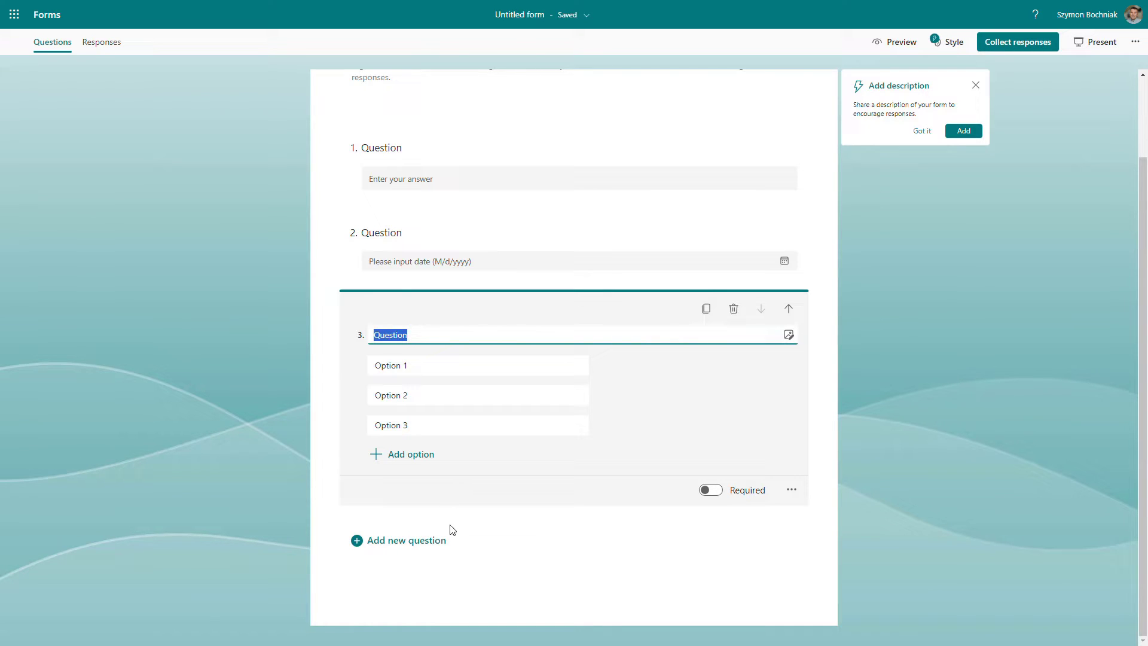
scroll(492, 546, "up", 2)
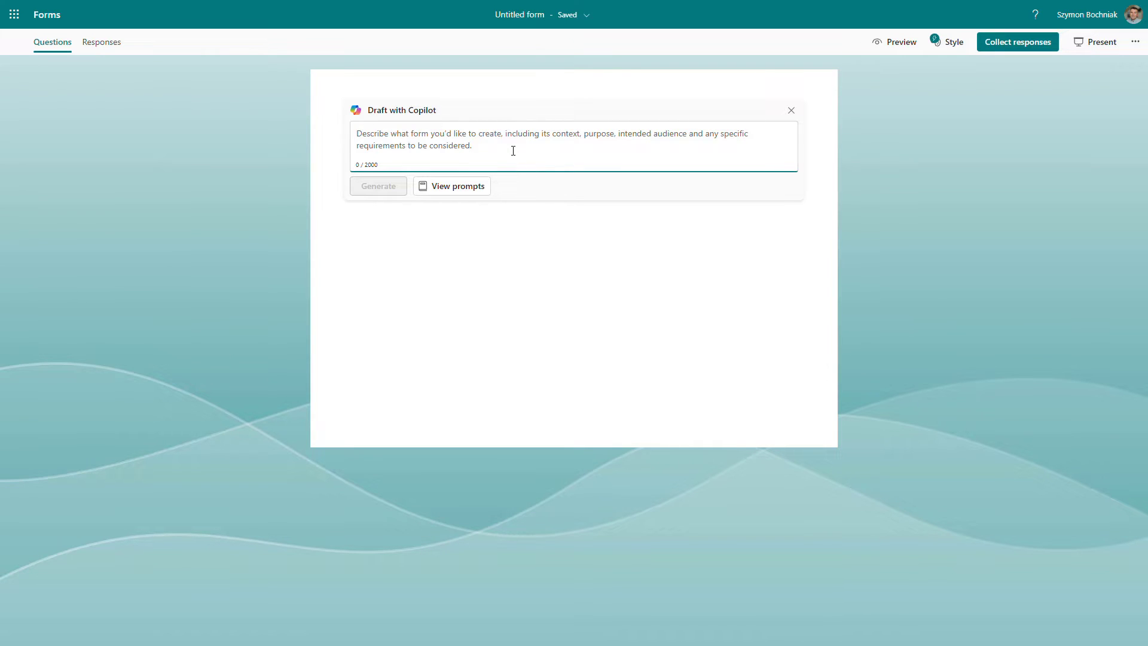
- Fill the Copilot draft description with the volunteer sign-up form example prompt and generate the draft
left_click(472, 187)
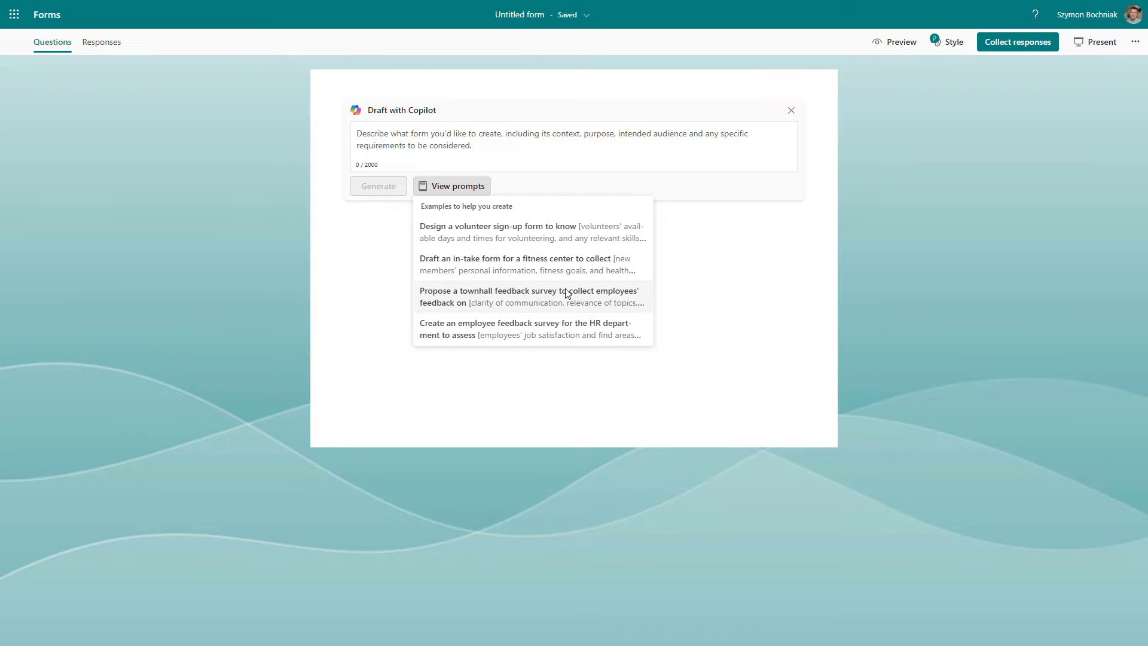
left_click(551, 238)
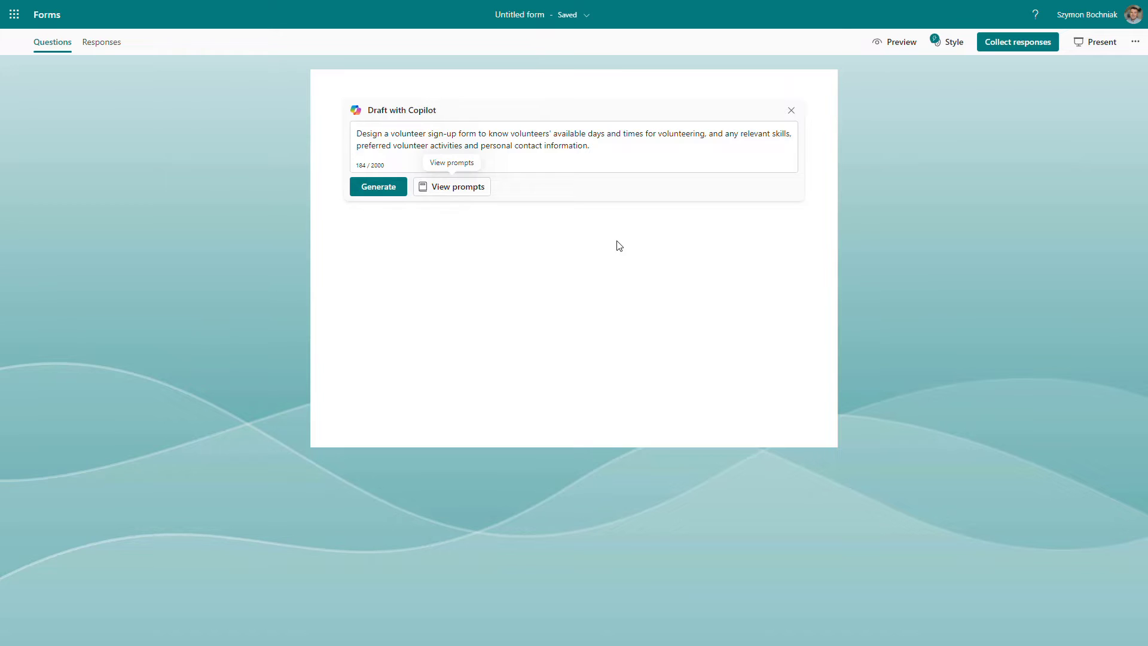
left_click(489, 154)
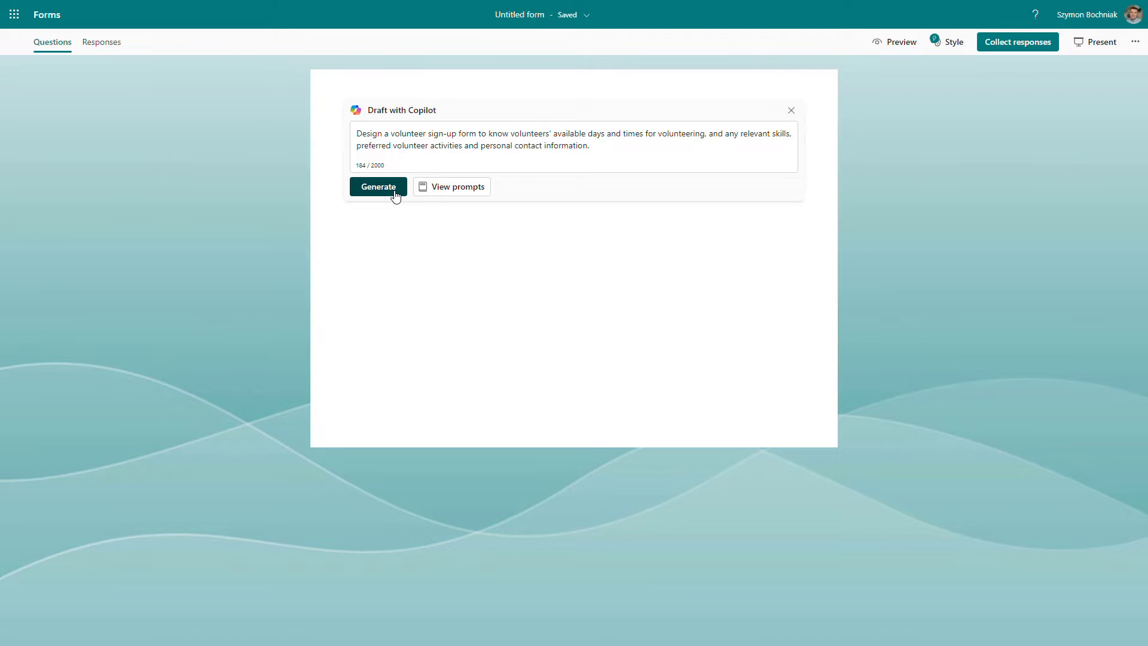
left_click(378, 186)
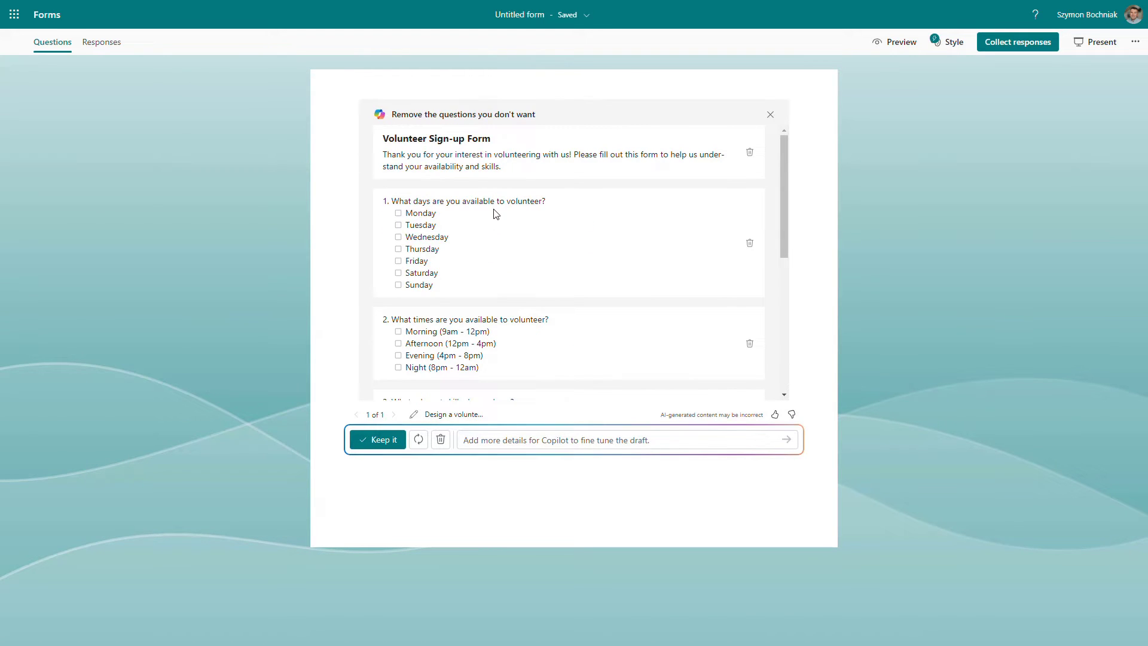
- Review the generated draft questions and regenerate two alternative versions
scroll(484, 210, "down", 1)
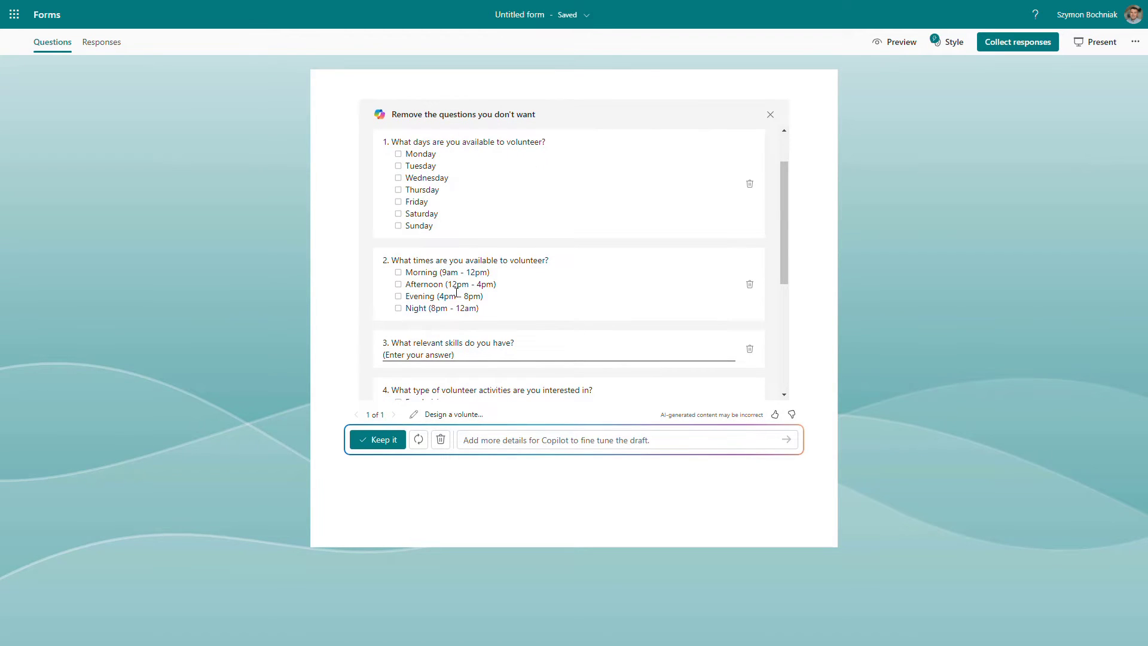
scroll(455, 296, "down", 1)
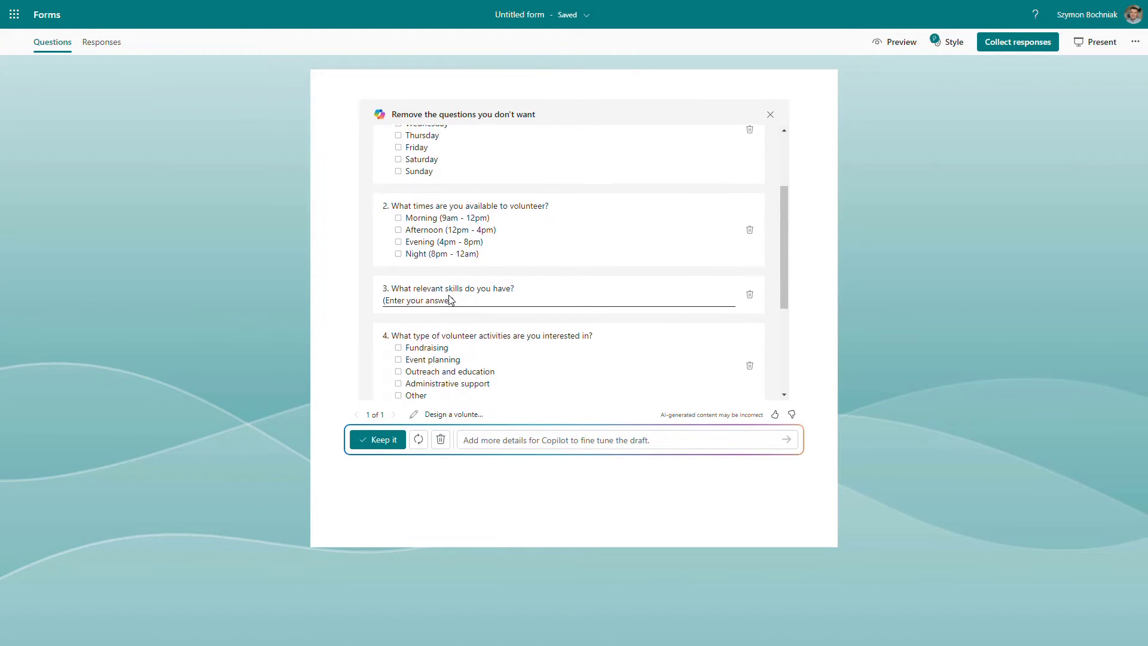
scroll(456, 281, "down", 3)
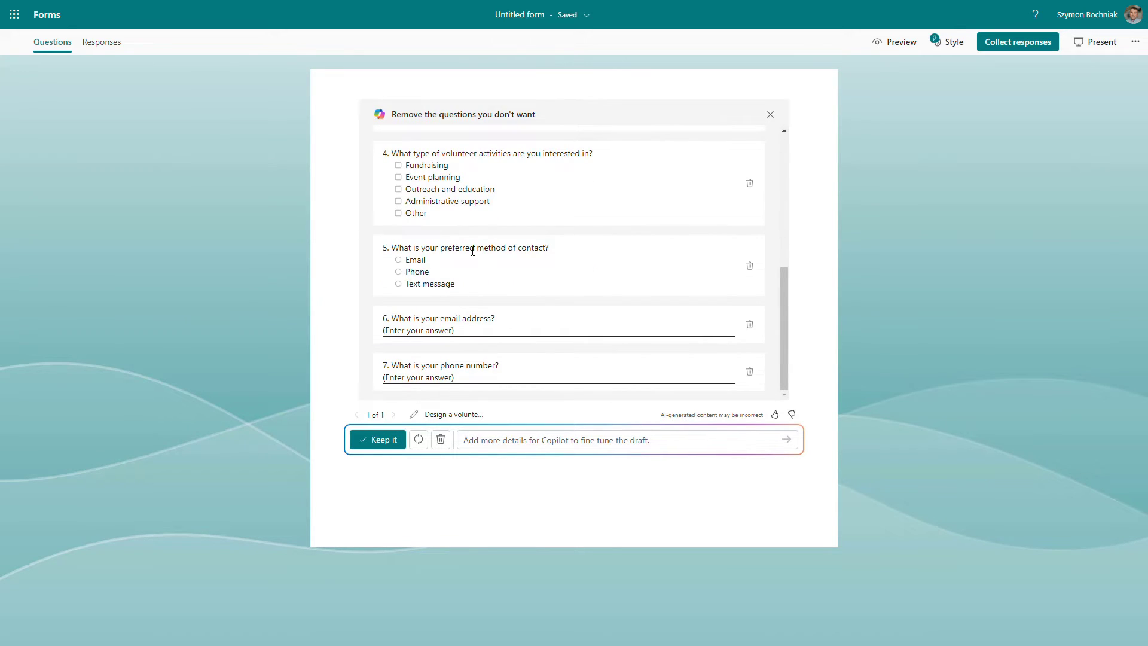
left_click(424, 451)
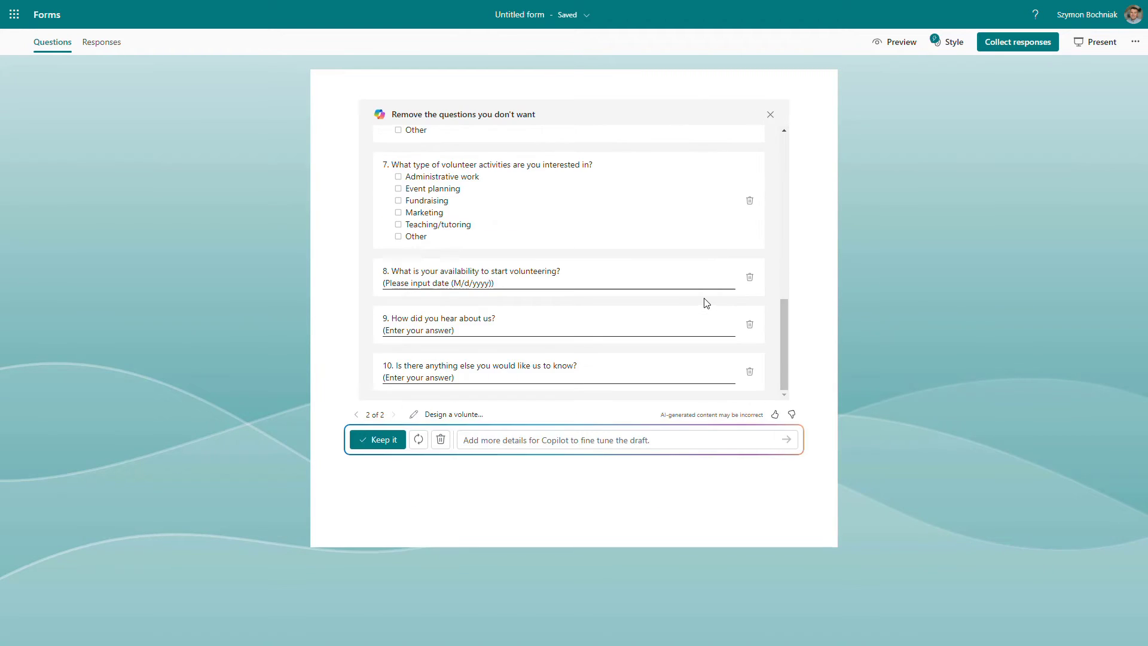
left_click(419, 440)
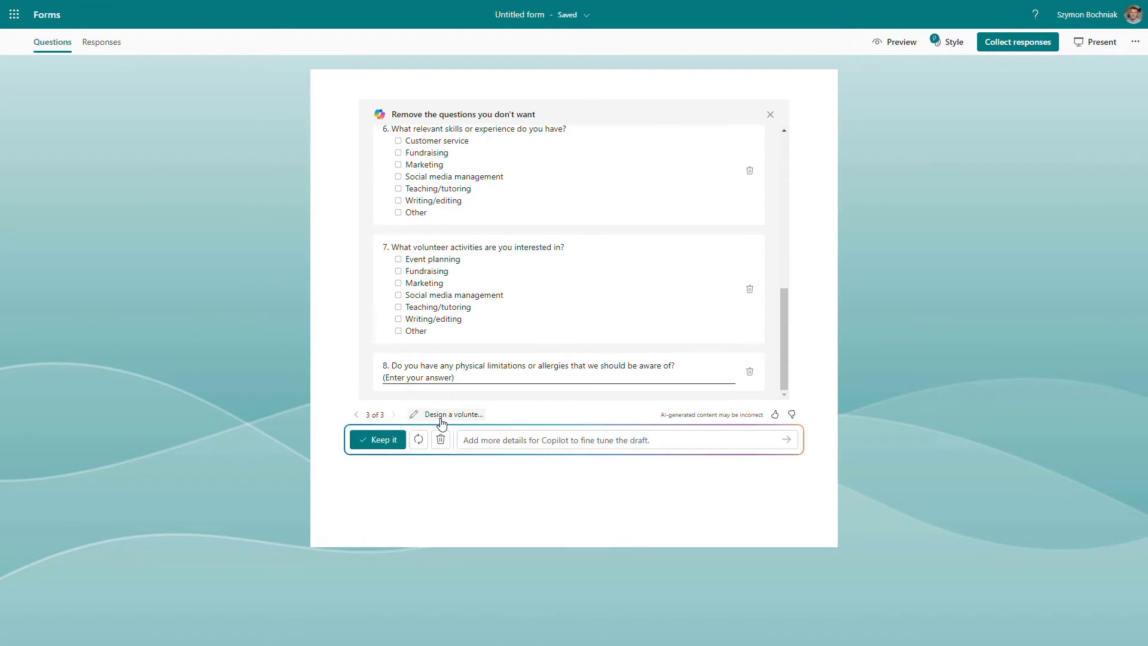
- Return to the first draft version and keep it in the form
left_click(357, 415)
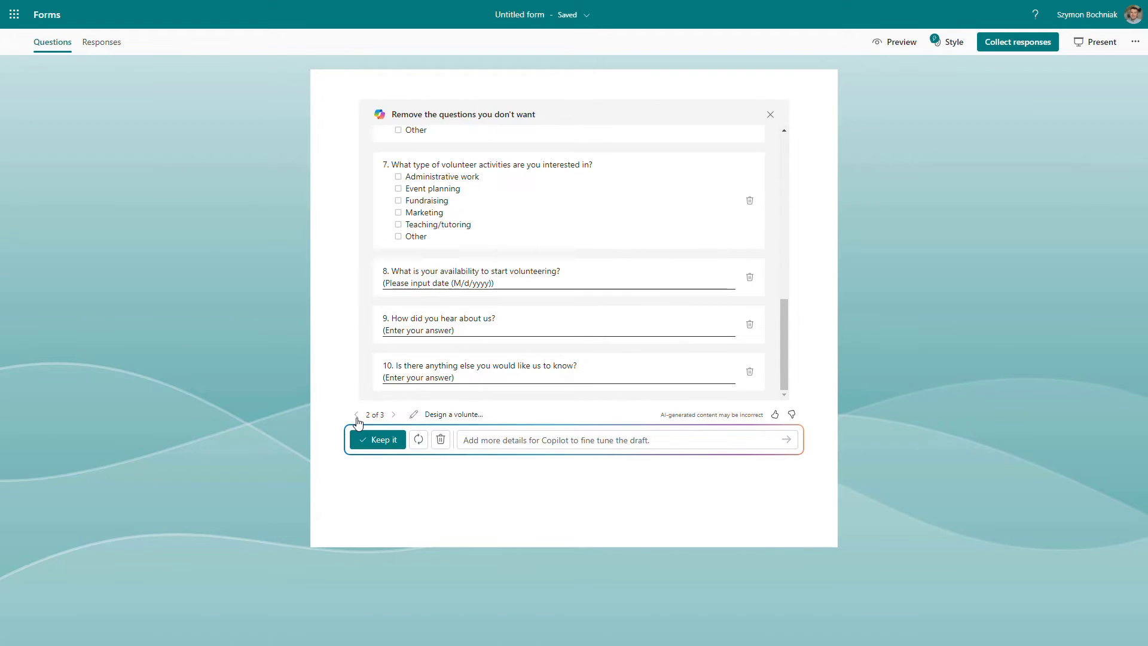
left_click(357, 419)
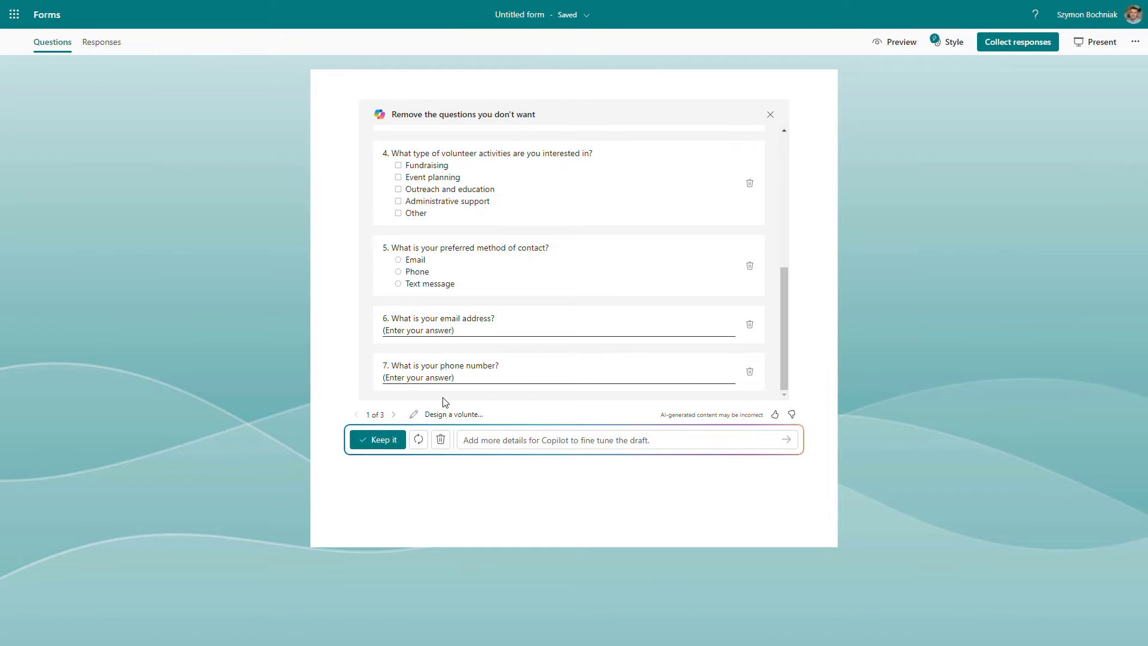
scroll(442, 398, "up", 8)
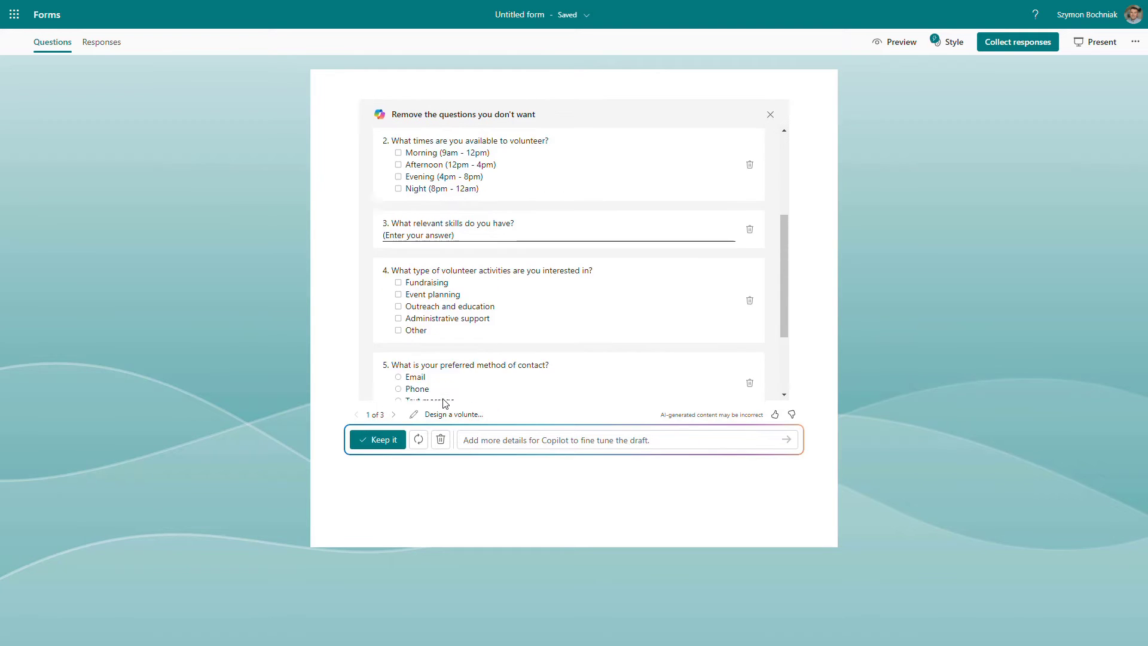
left_click(384, 440)
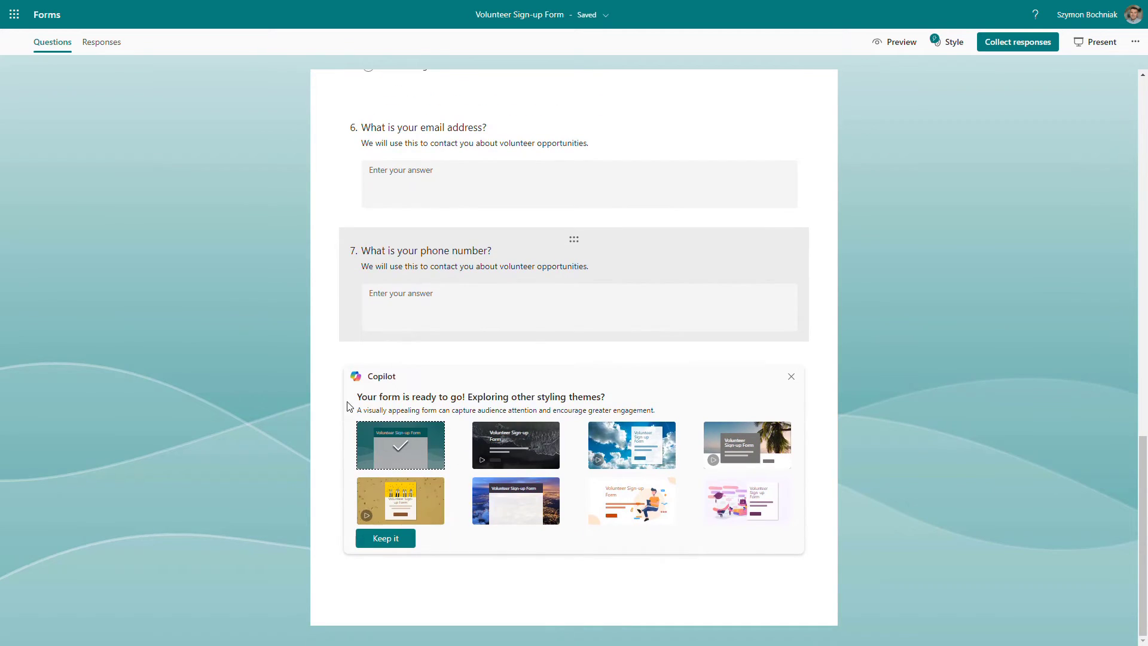
- Scroll through the generated Volunteer Sign-up Form questions
scroll(430, 328, "up", 20)
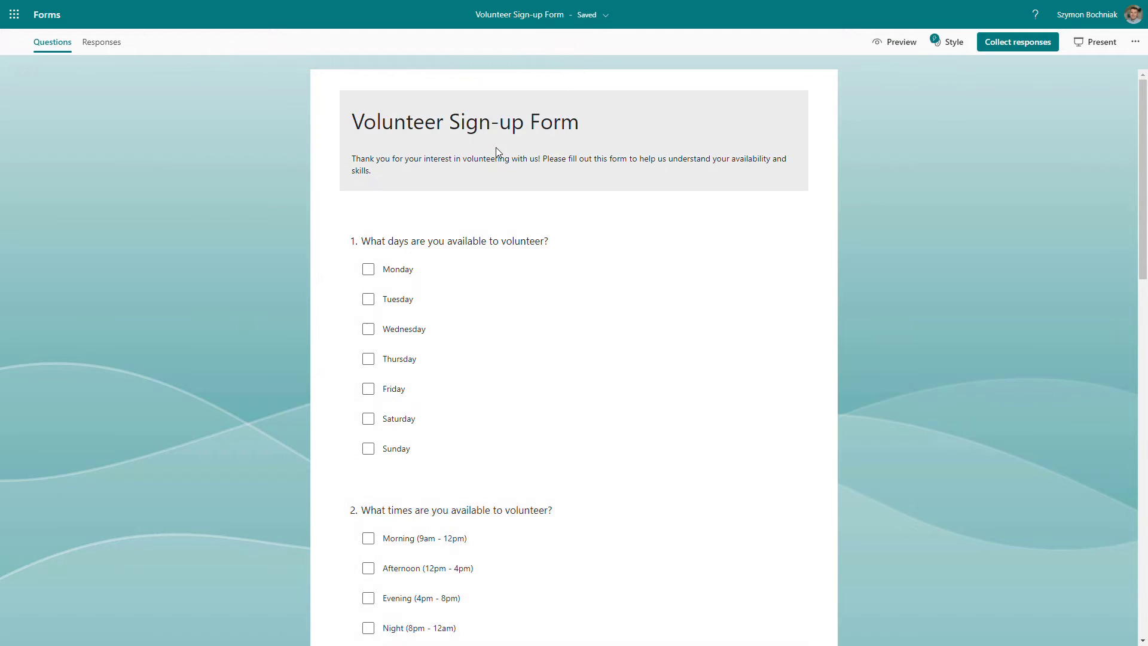
scroll(492, 244, "down", 2)
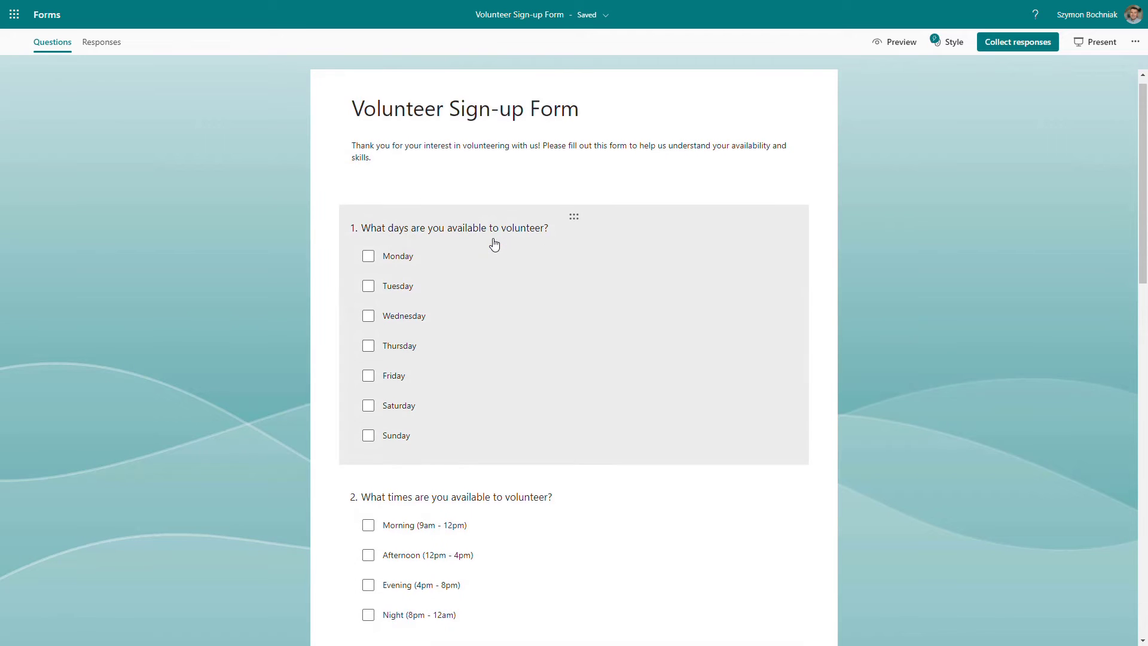
scroll(479, 438, "down", 3)
scroll(482, 441, "down", 10)
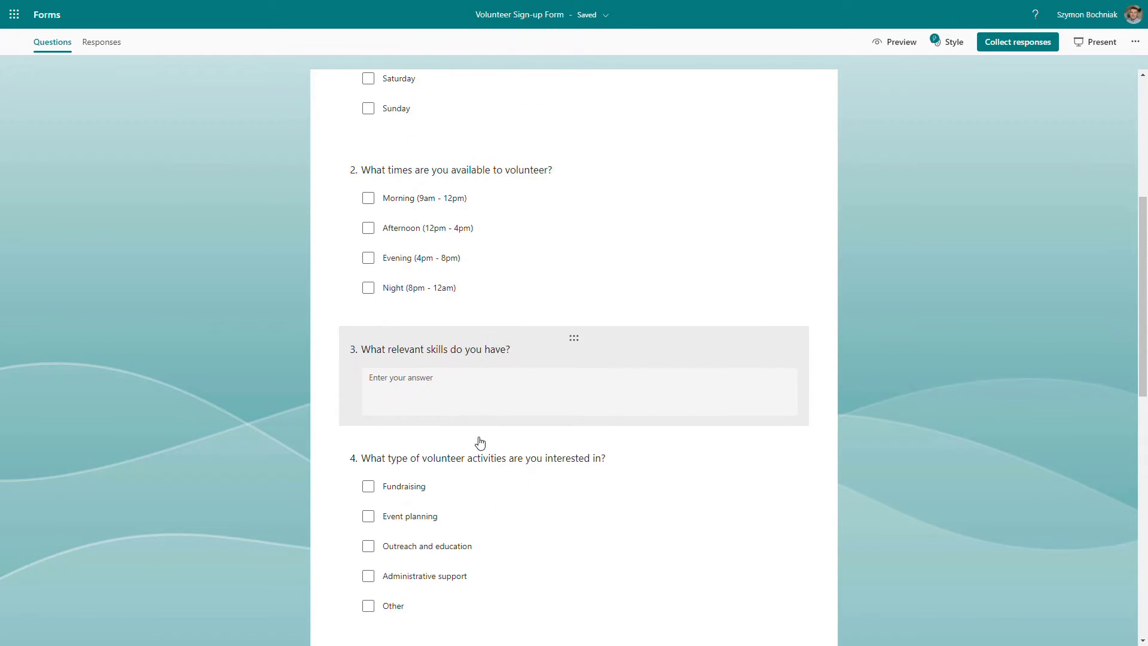
scroll(482, 411, "down", 1)
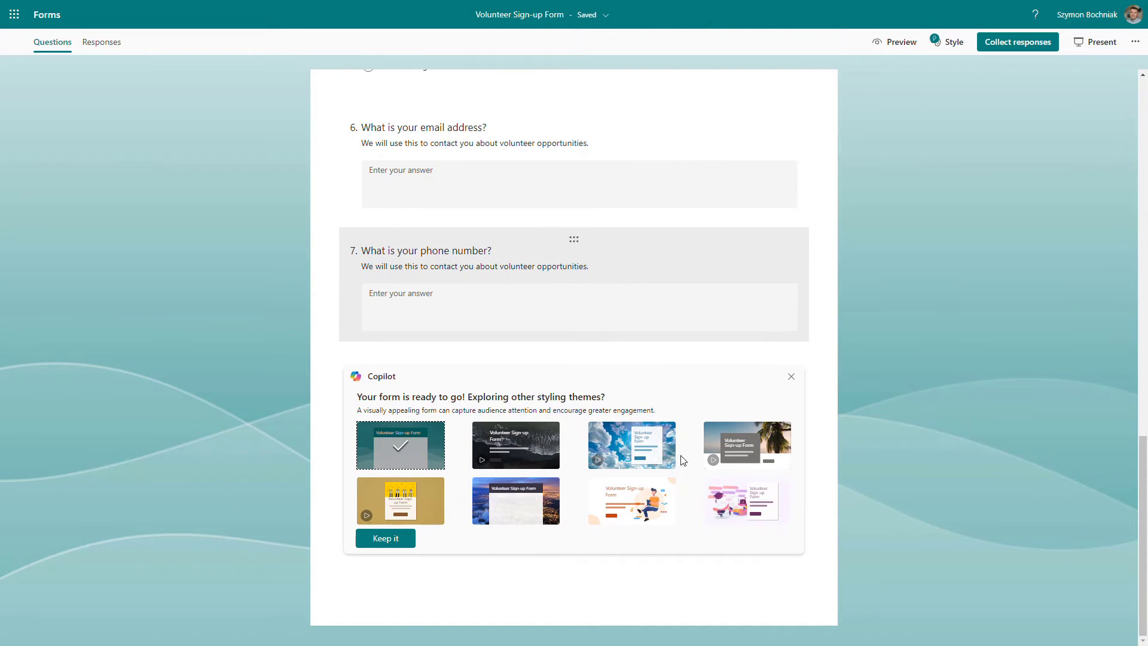
- Apply the pink graduation-illustration styling theme from Copilot's suggestions and keep it
left_click(735, 516)
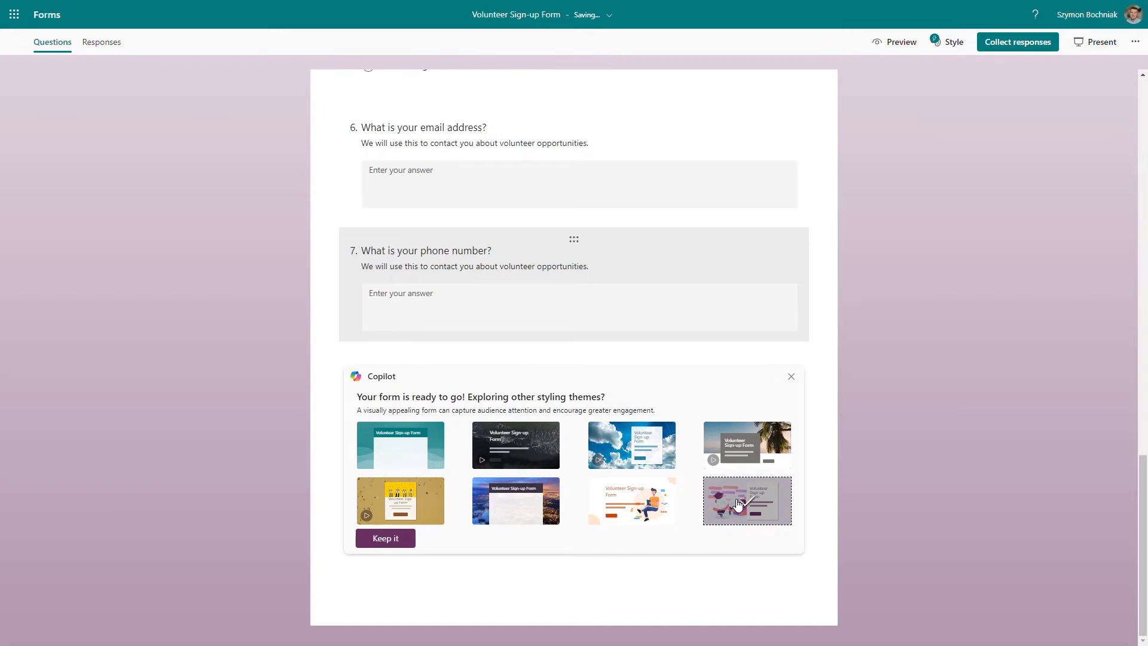
scroll(738, 501, "up", 5)
scroll(738, 496, "up", 2)
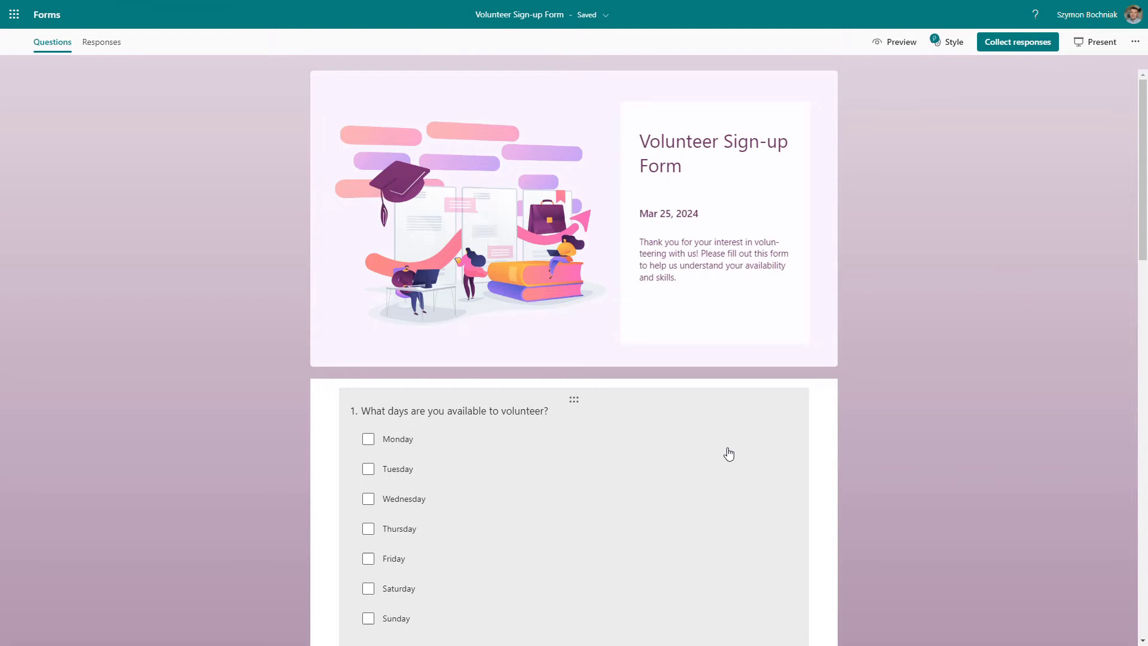
scroll(727, 455, "down", 20)
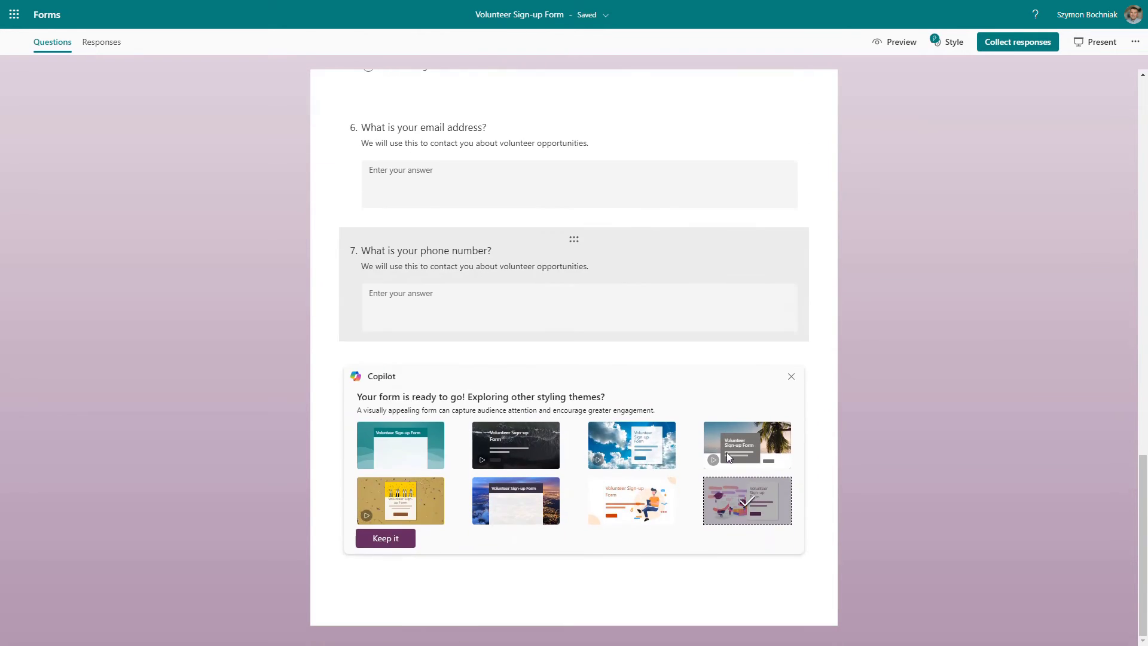
left_click(386, 541)
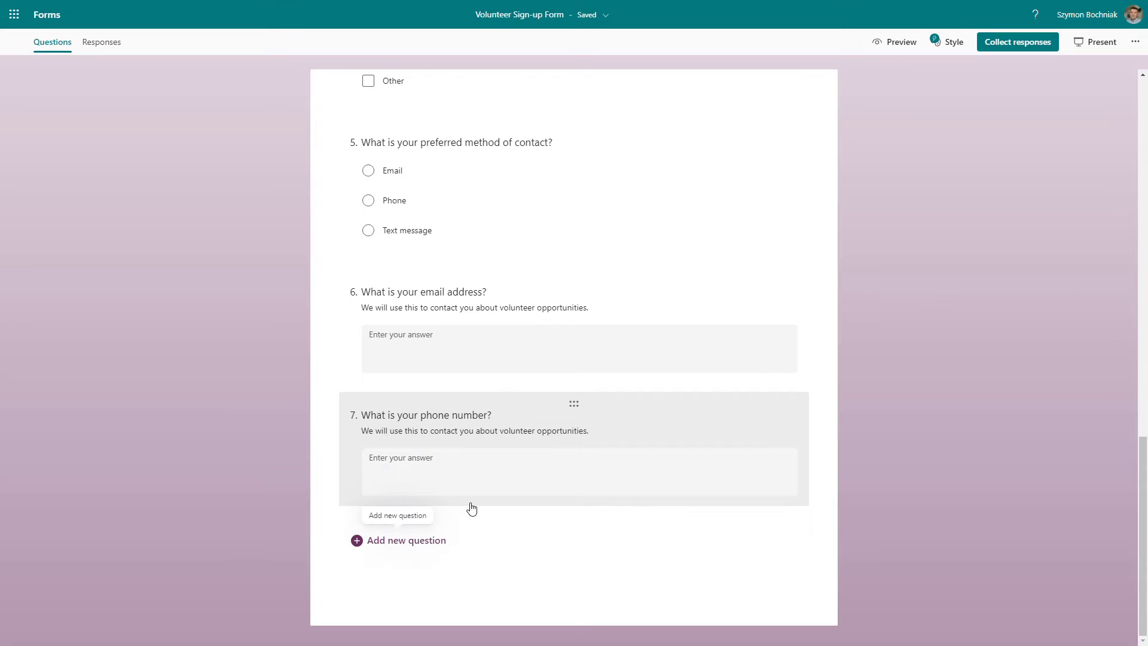
- Open question 2 to inspect its options and settings
left_click_drag(574, 404, 549, 454)
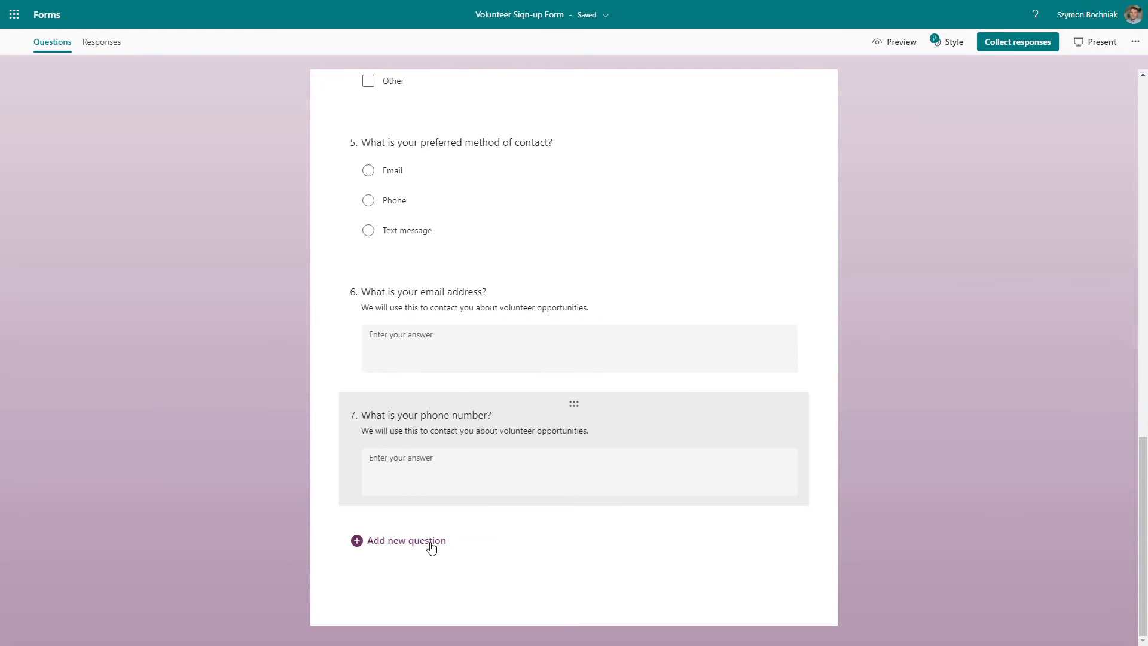
scroll(448, 535, "up", 10)
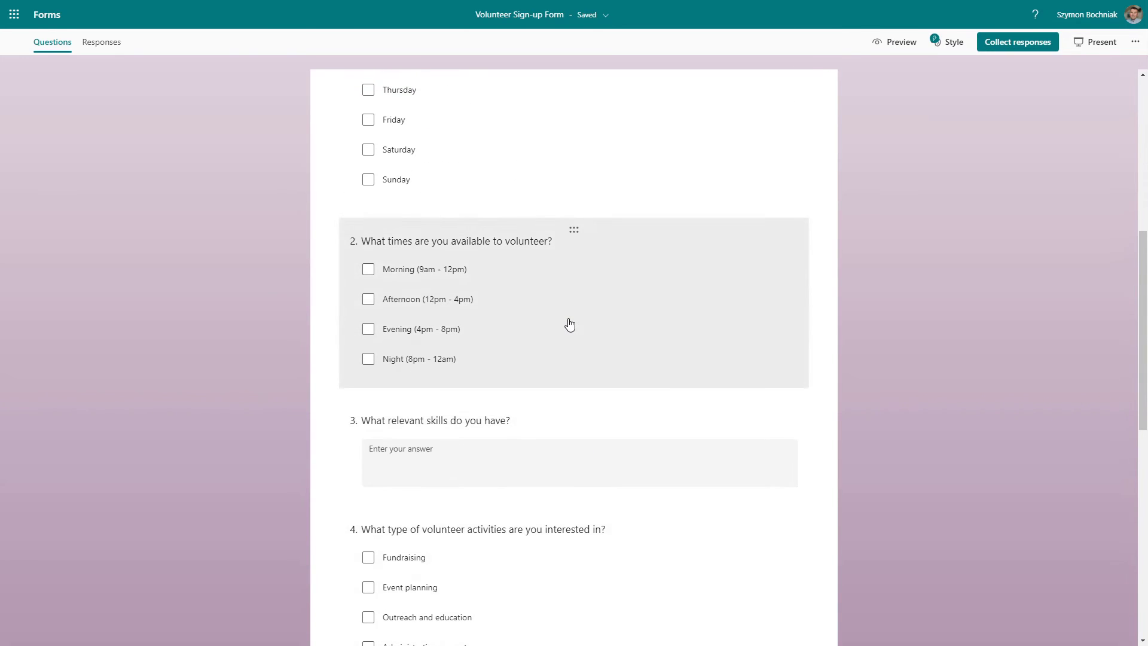
left_click(570, 325)
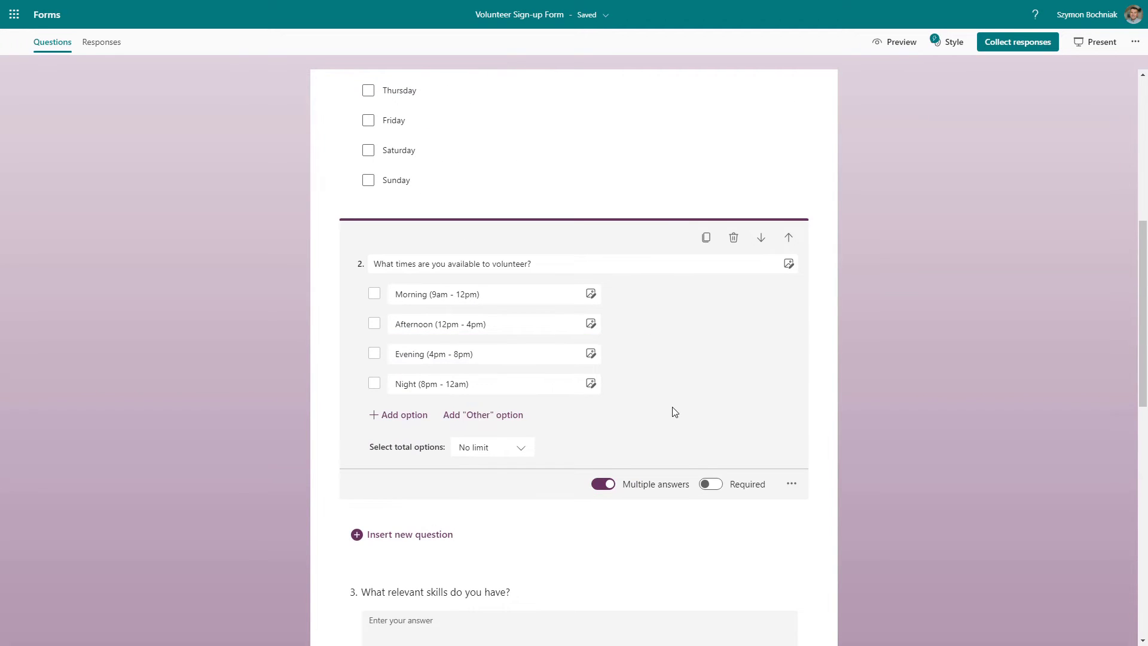
scroll(675, 412, "up", 7)
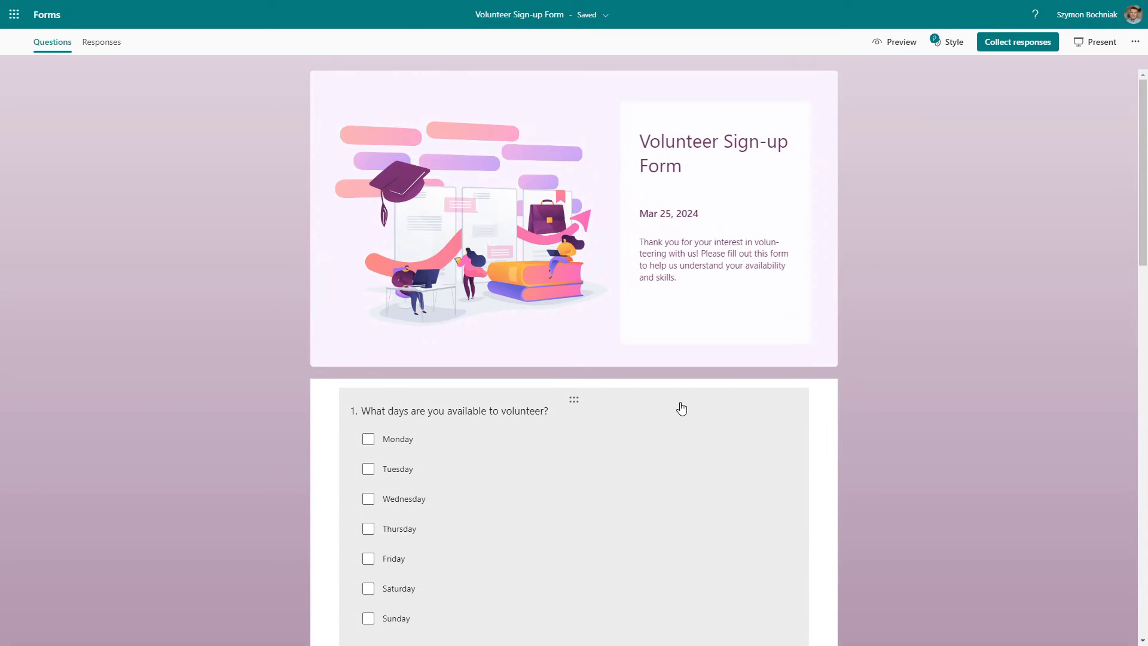